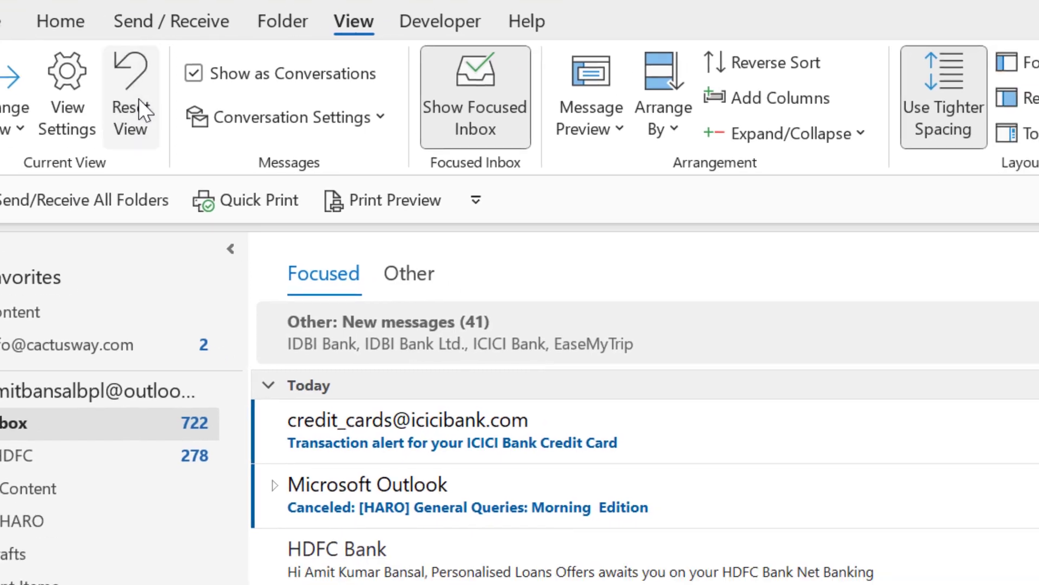
- Reset the current Inbox mail view and confirm the reset prompt
click(251, 167)
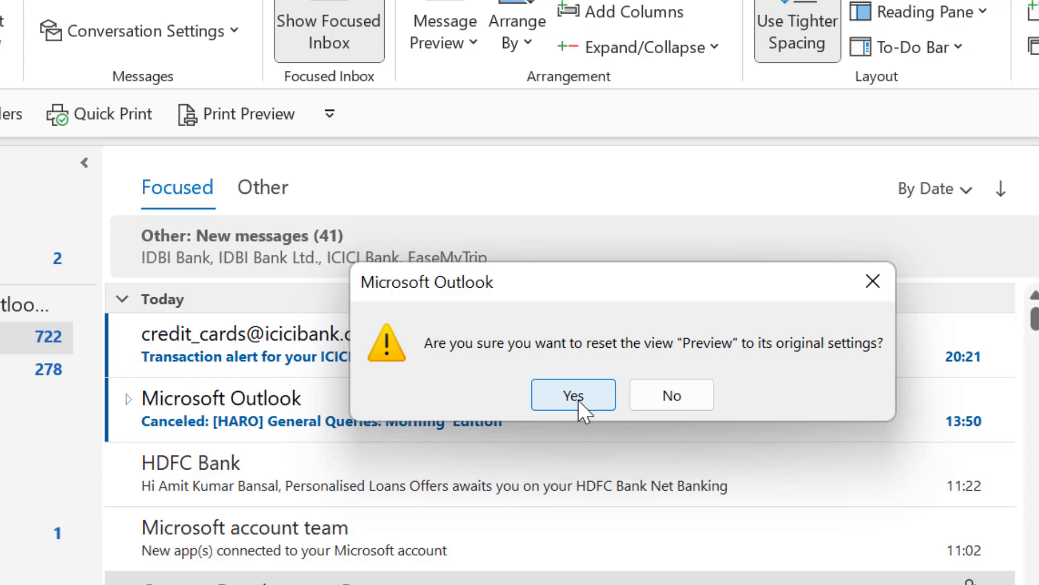
click(573, 396)
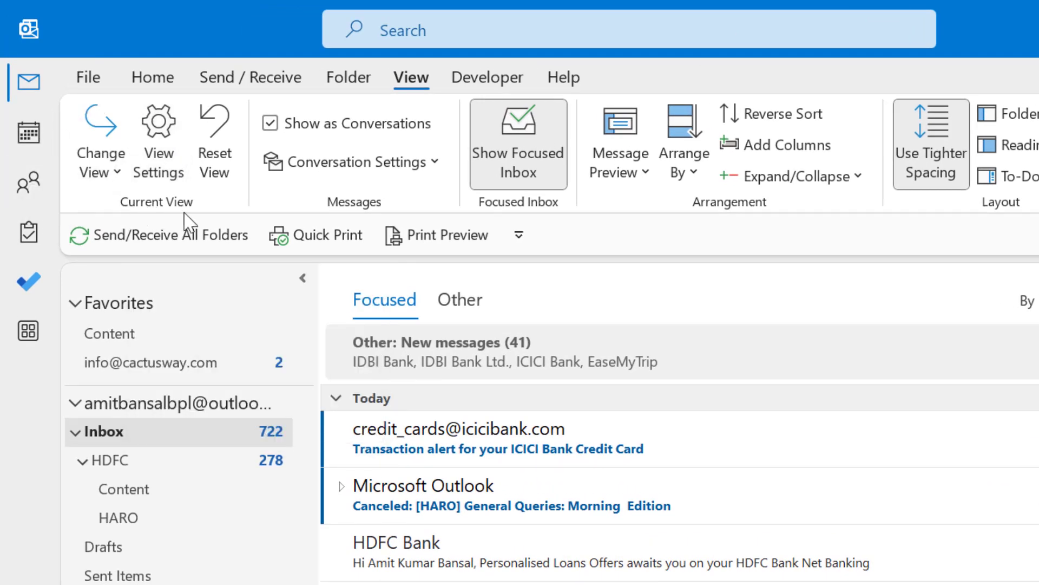
- Reset the Preview view through its advanced view settings, confirming and closing the dialog
click(156, 158)
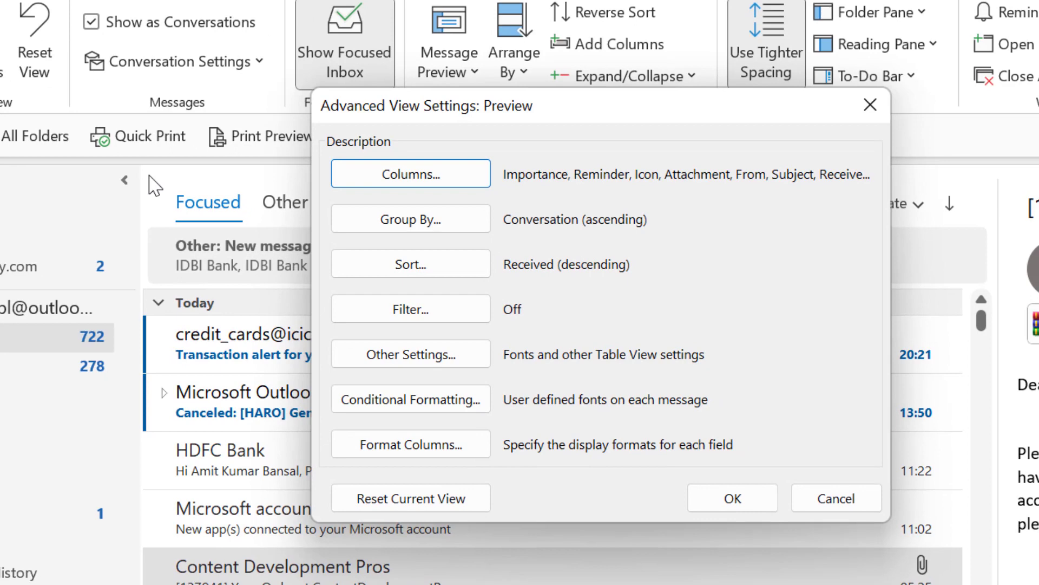
drag(360, 119, 230, 180)
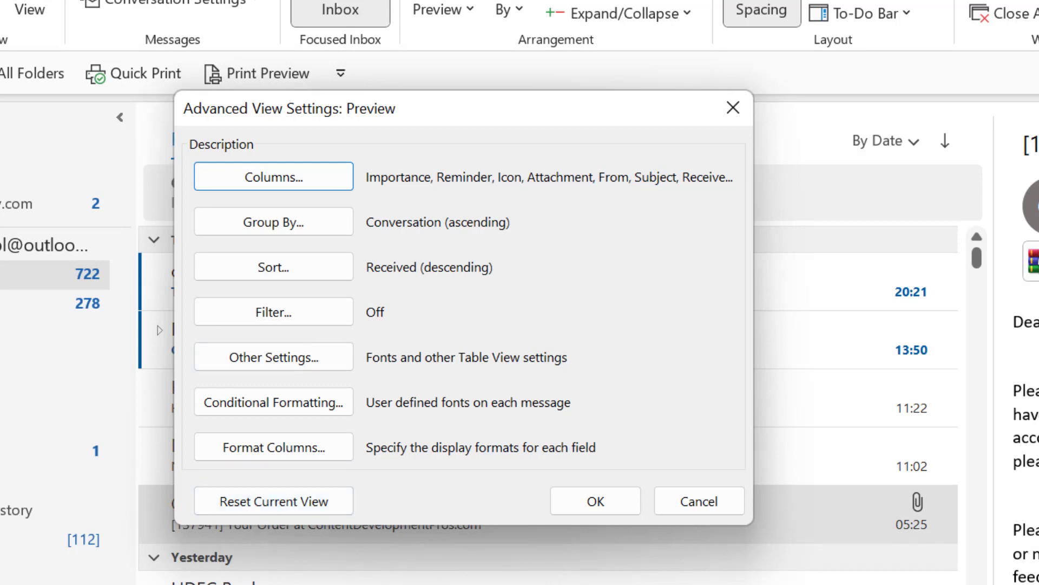
click(335, 503)
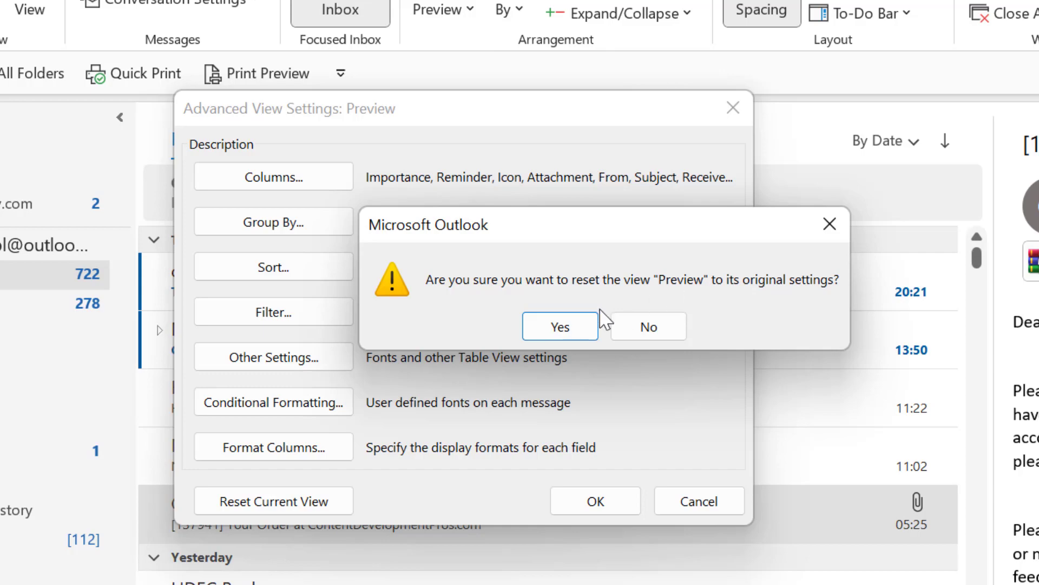
click(647, 330)
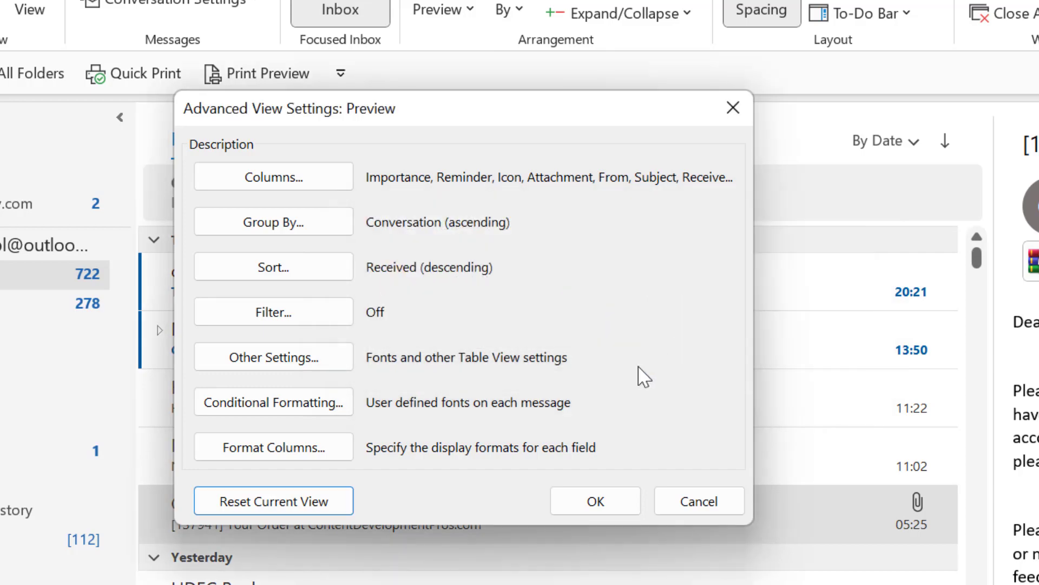
click(595, 502)
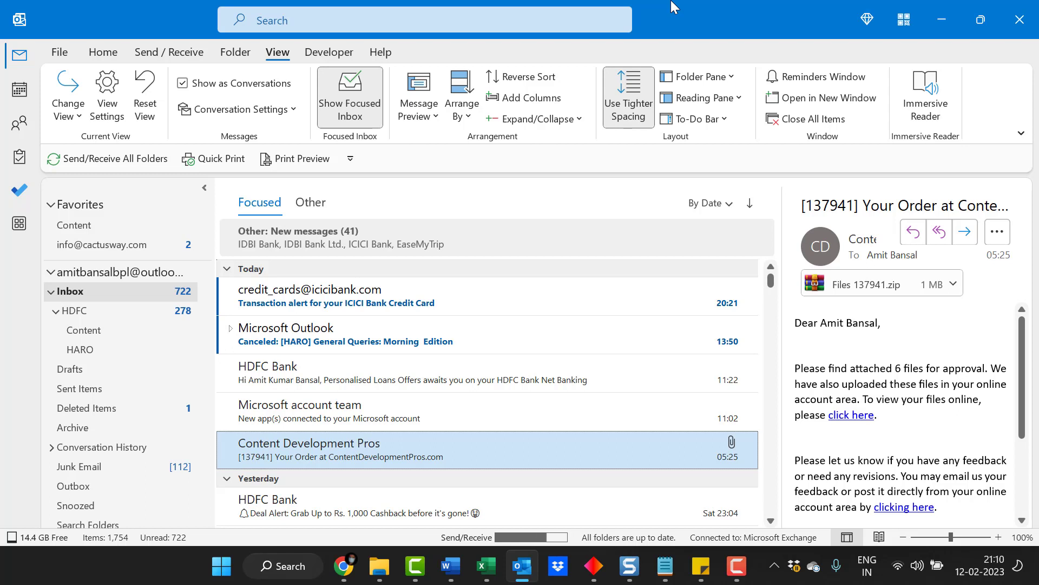
- Reset the Preview view using the Alt, V, X shortcut and confirm
key(alt)
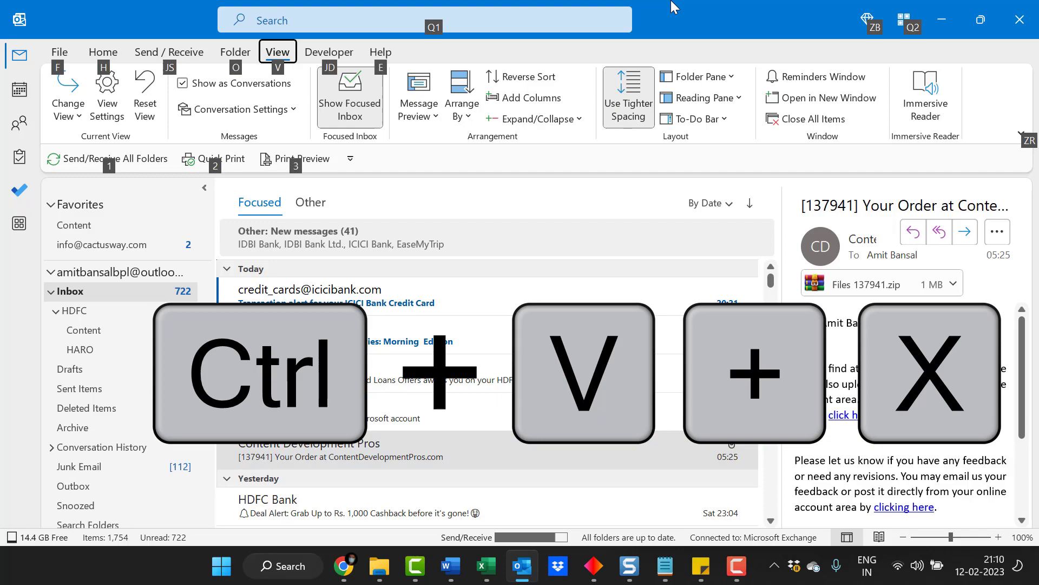
key(v)
key(x)
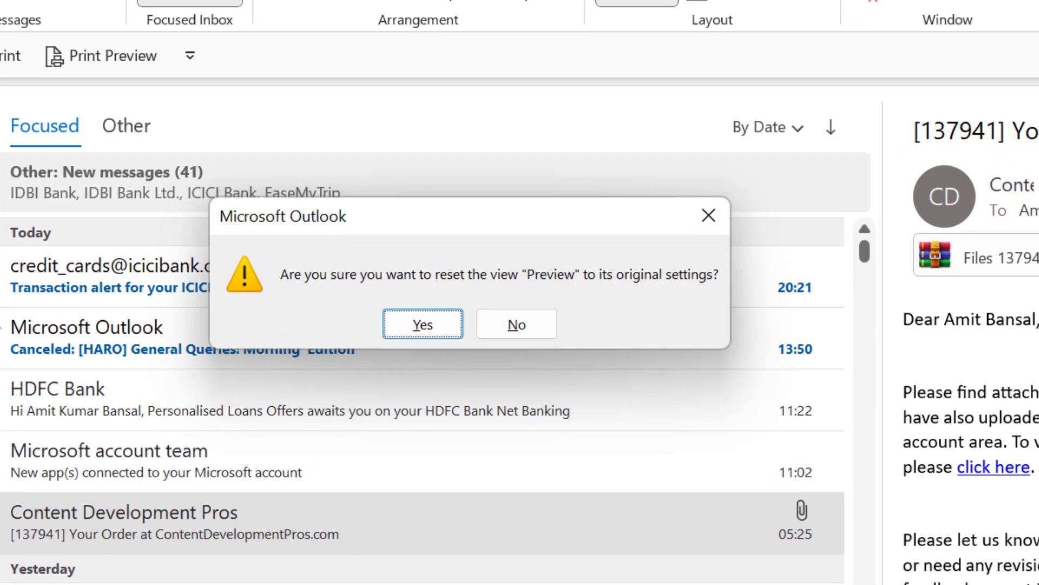
key(Return)
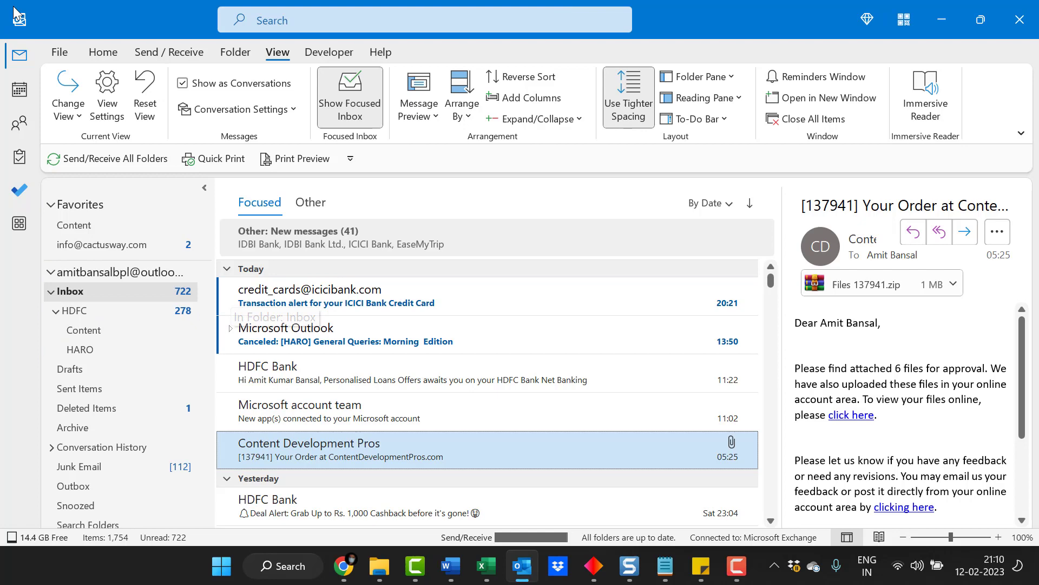
- Switch to the February 2023 Calendar month view and show its View options
click(21, 92)
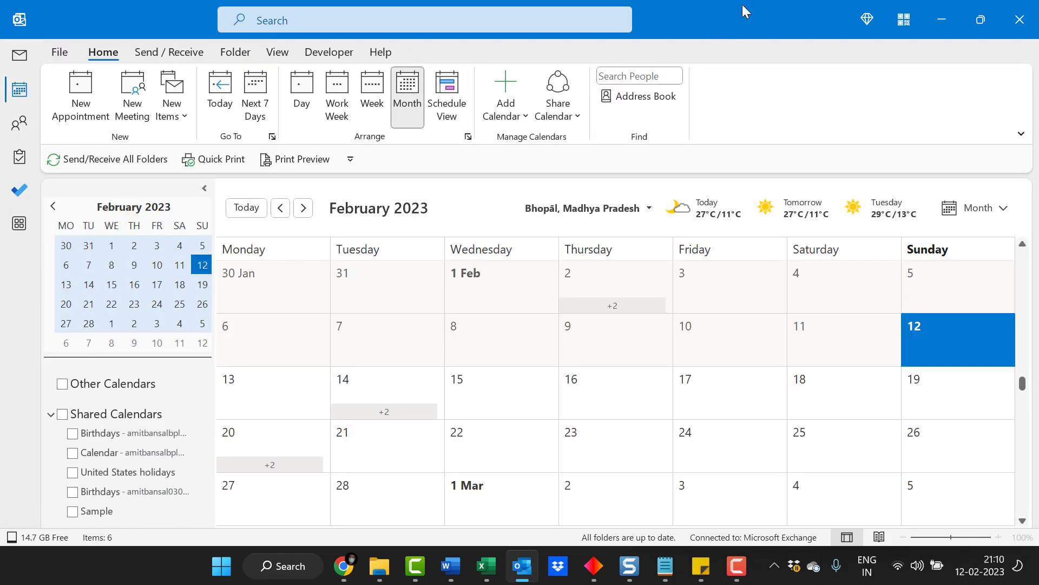
click(277, 52)
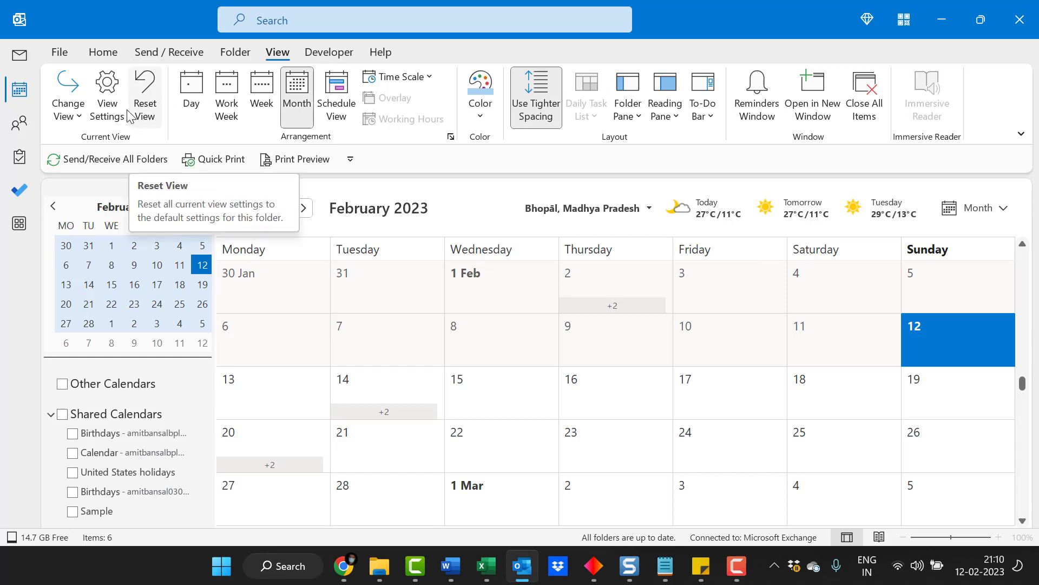
- Go to Tasks, show View options, and open the first Tasks folder under My Tasks
mouse_move(19, 123)
click(19, 156)
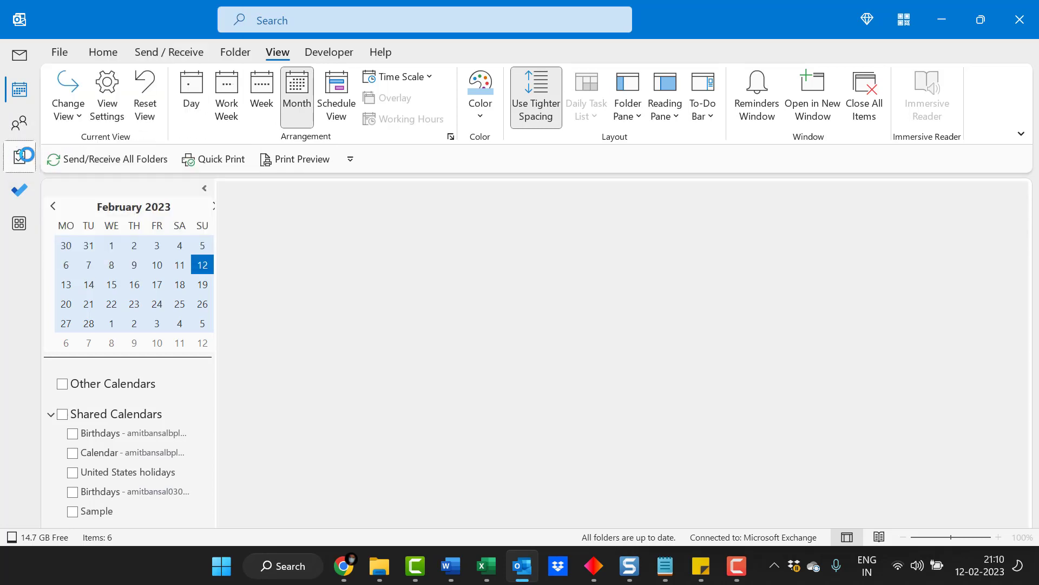
click(276, 54)
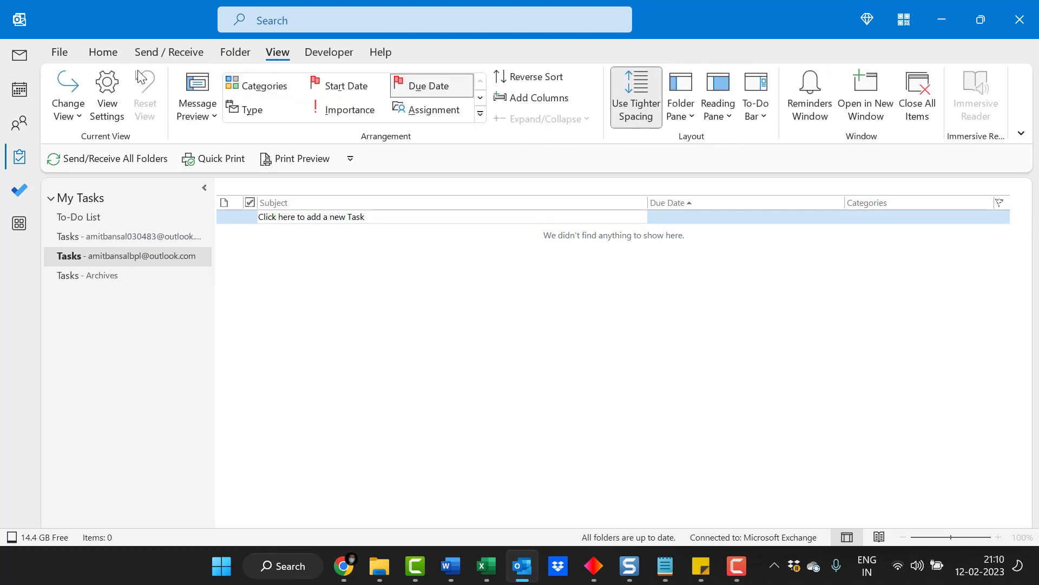
click(111, 234)
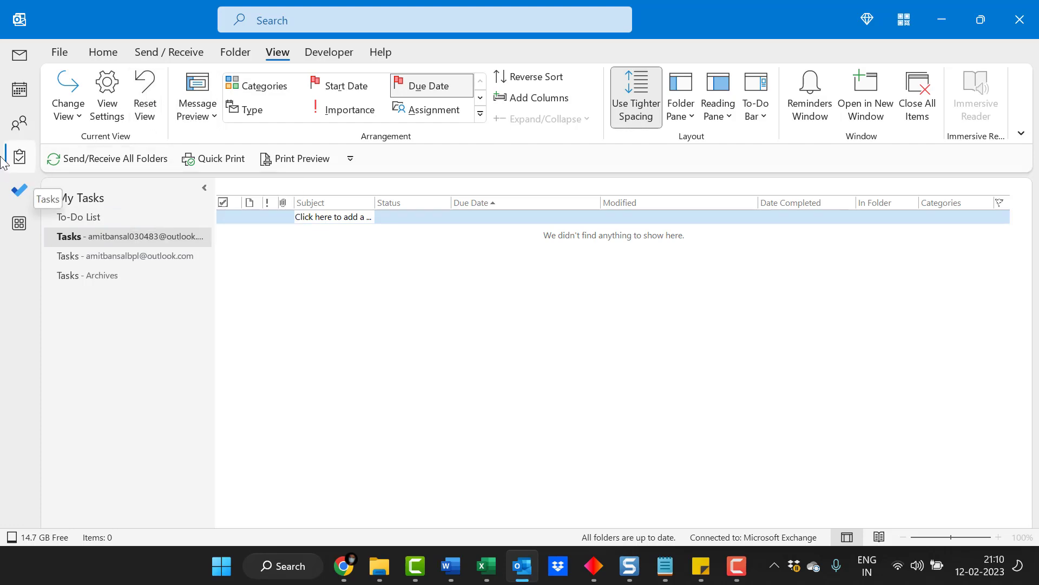
- Open People to show the 11 contacts grouped by company
click(20, 122)
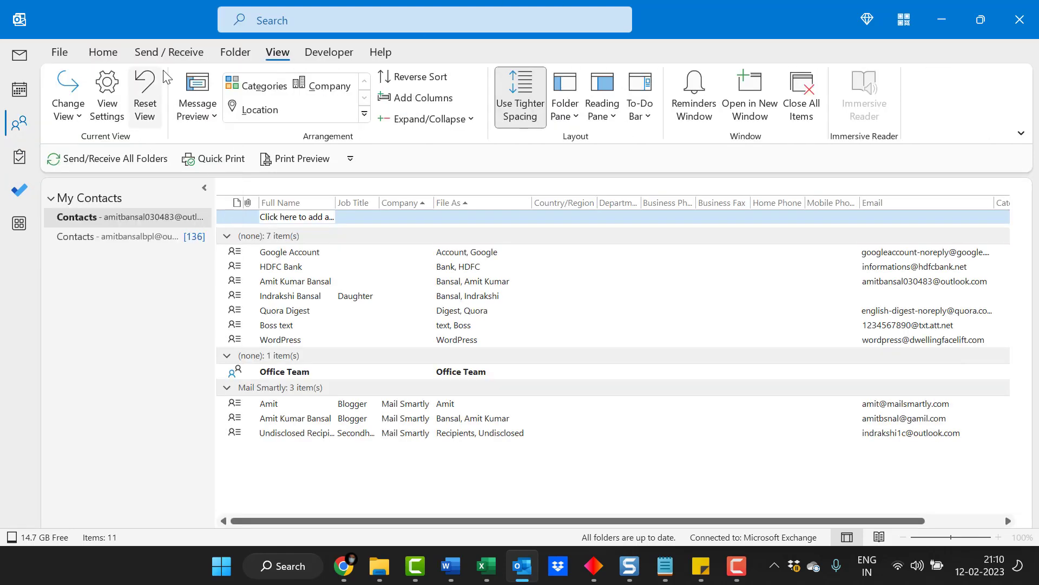